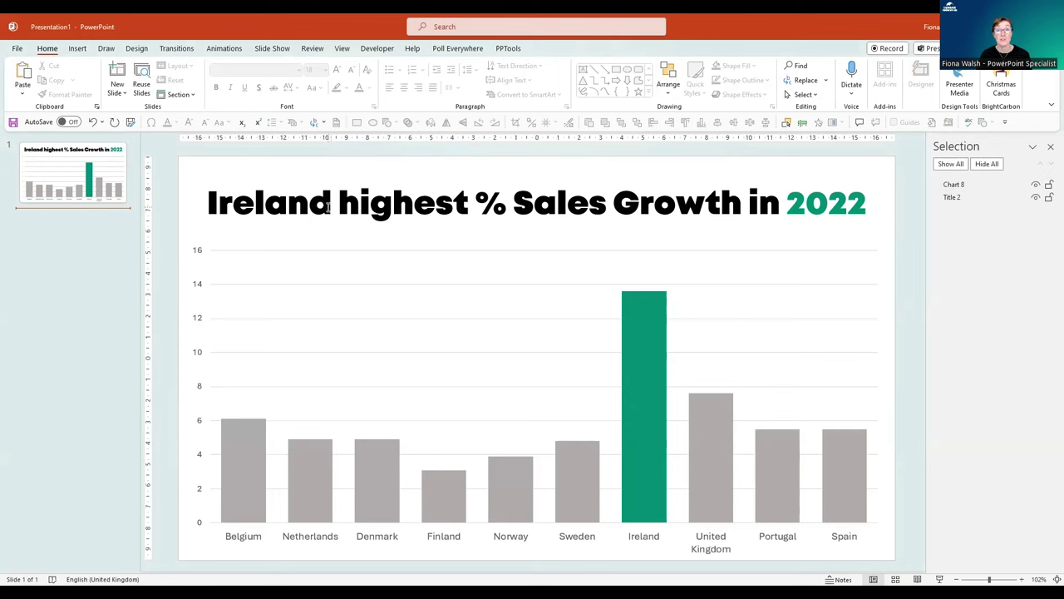
Add a Blank layout slide 2 and paste slide 1's title onto it.
click(119, 92)
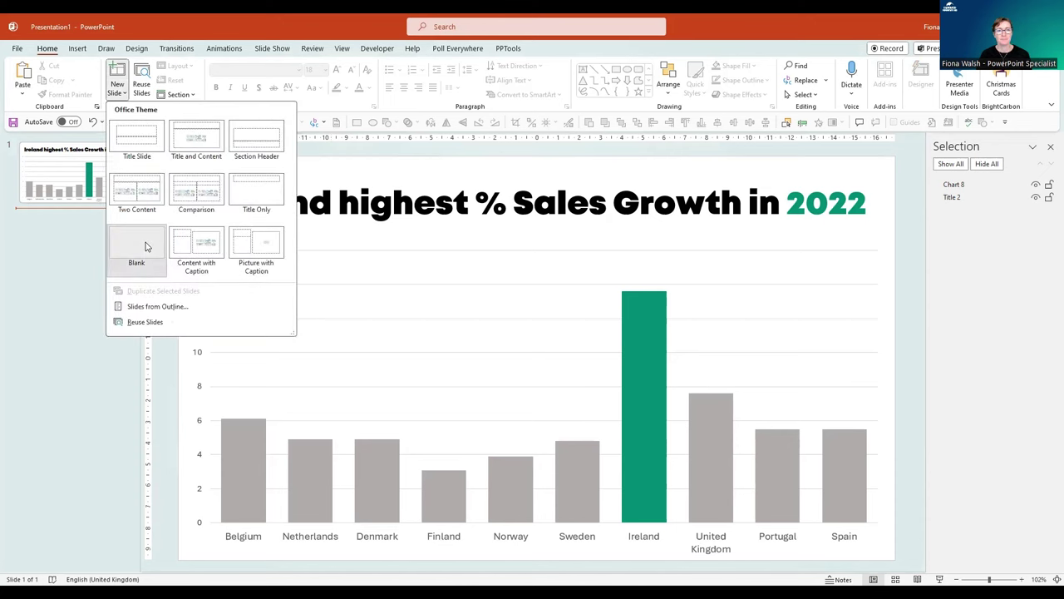
click(145, 246)
click(52, 158)
click(362, 179)
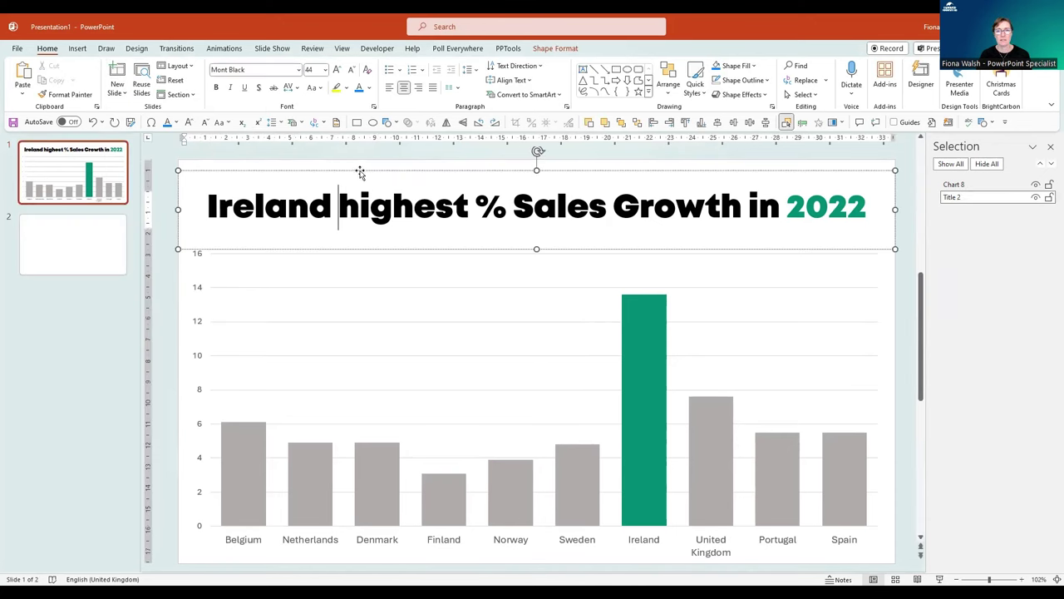
click(359, 170)
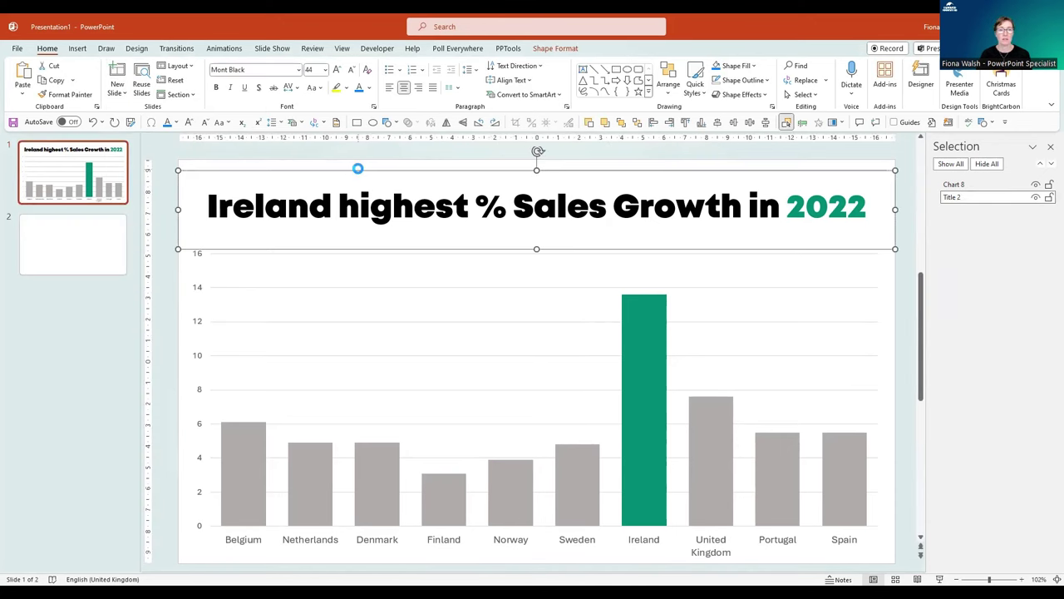
click(44, 256)
key(ctrl+v)
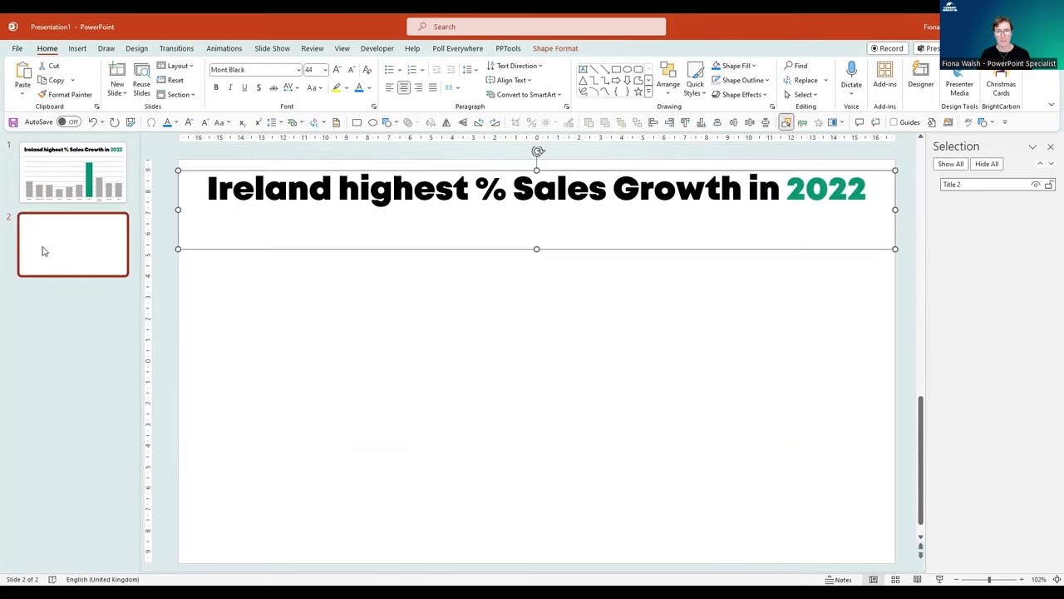
Copy the bar chart from slide 1 and return to slide 2.
click(68, 180)
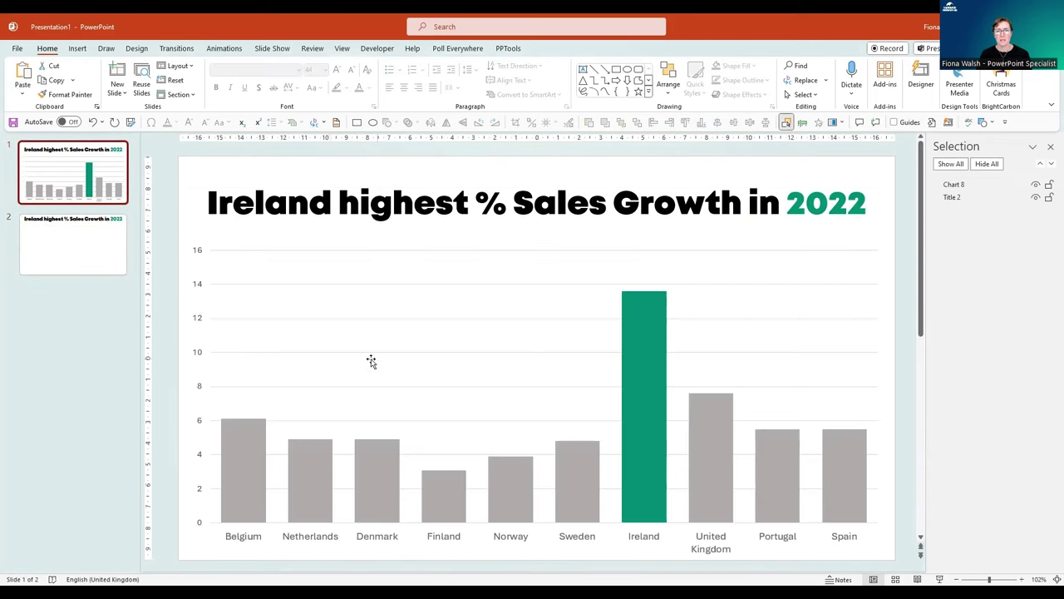
click(366, 349)
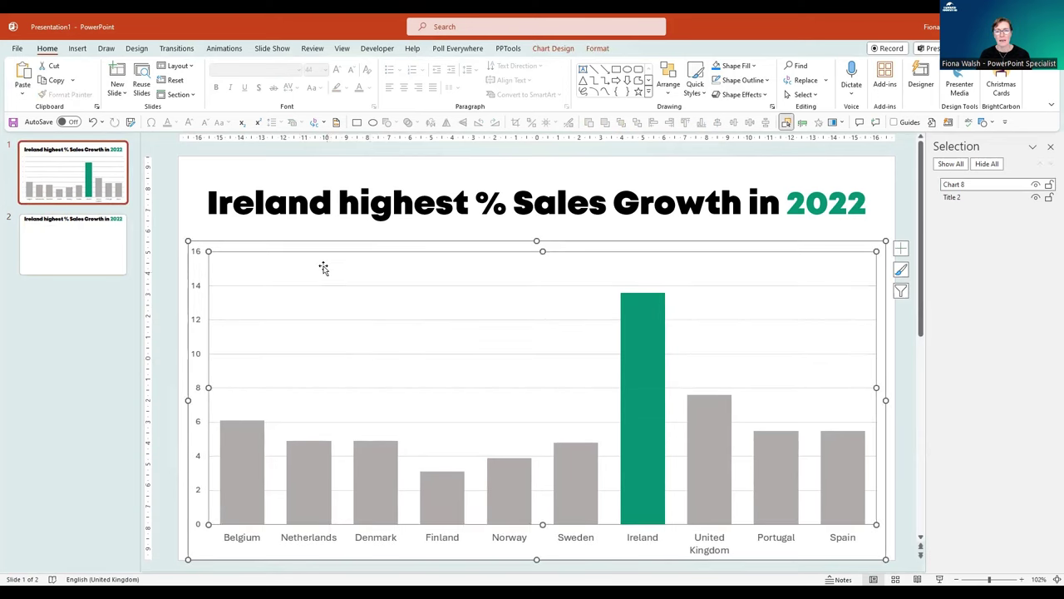
key(ctrl+c)
click(89, 247)
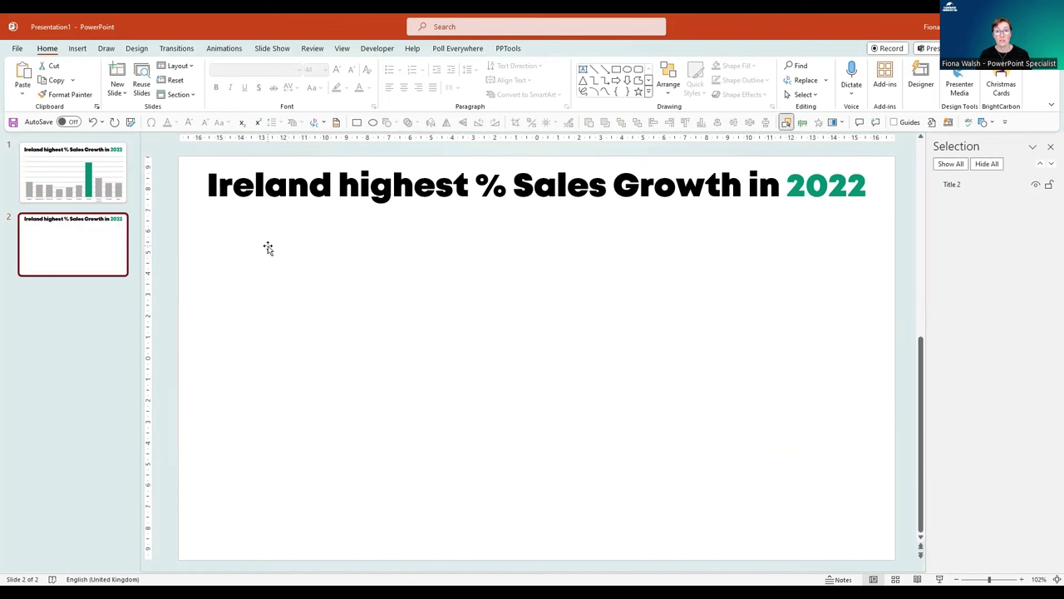
Paste Special the chart onto slide 2 as Picture (SVG), nudged down below the title.
click(22, 95)
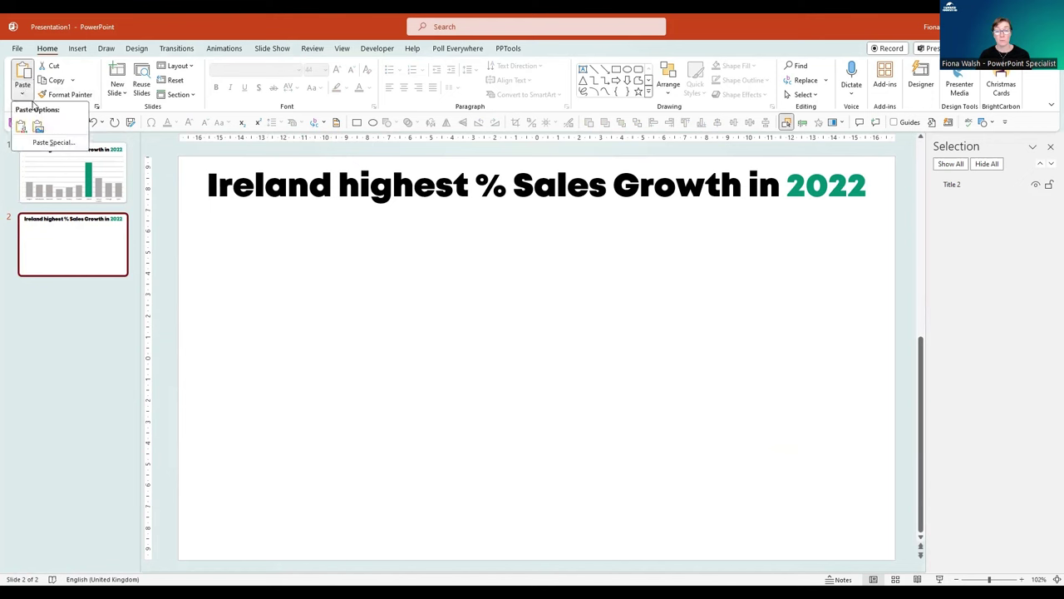
click(52, 146)
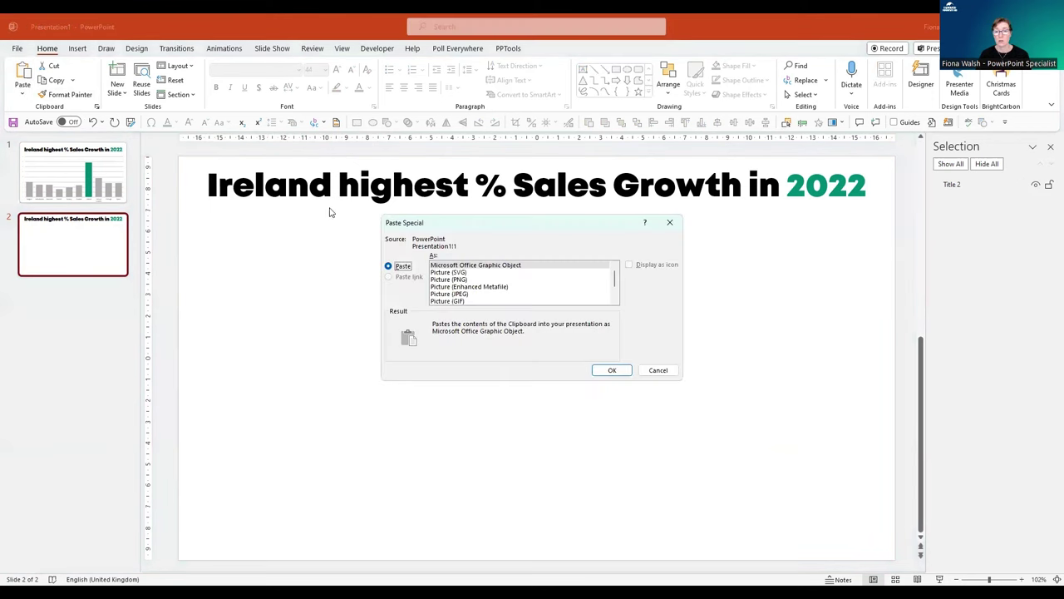
click(450, 272)
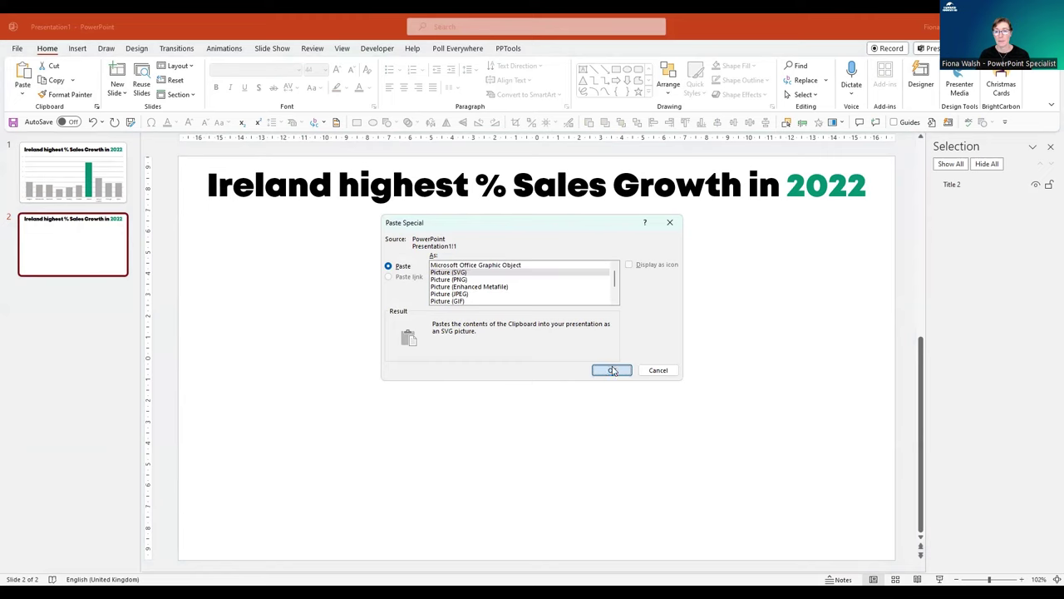
click(913, 454)
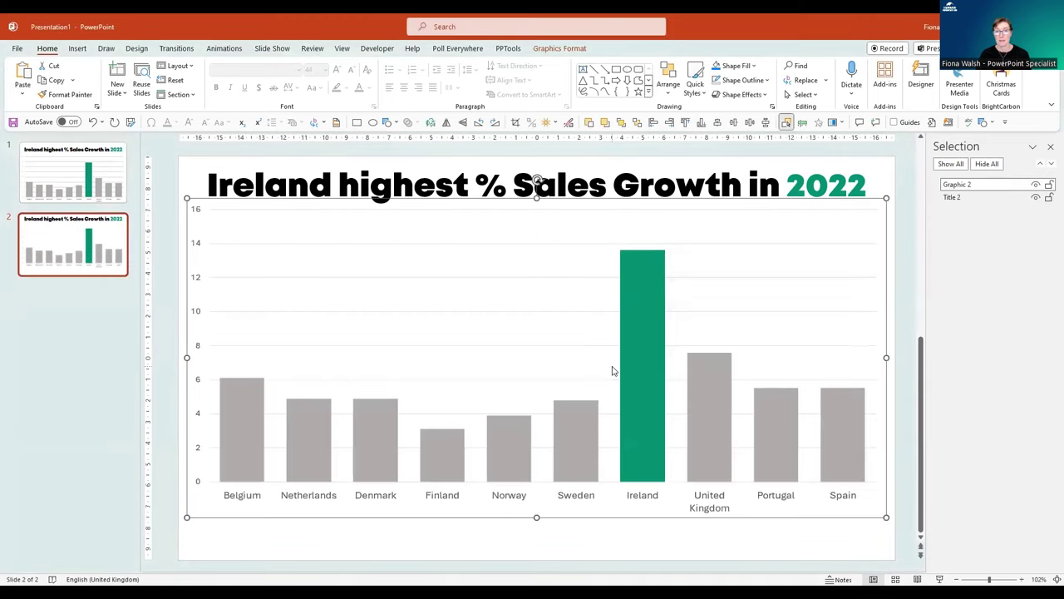
key(Down)
key(Down)
key(Down)
key(Down)
key(Down)
key(Down)
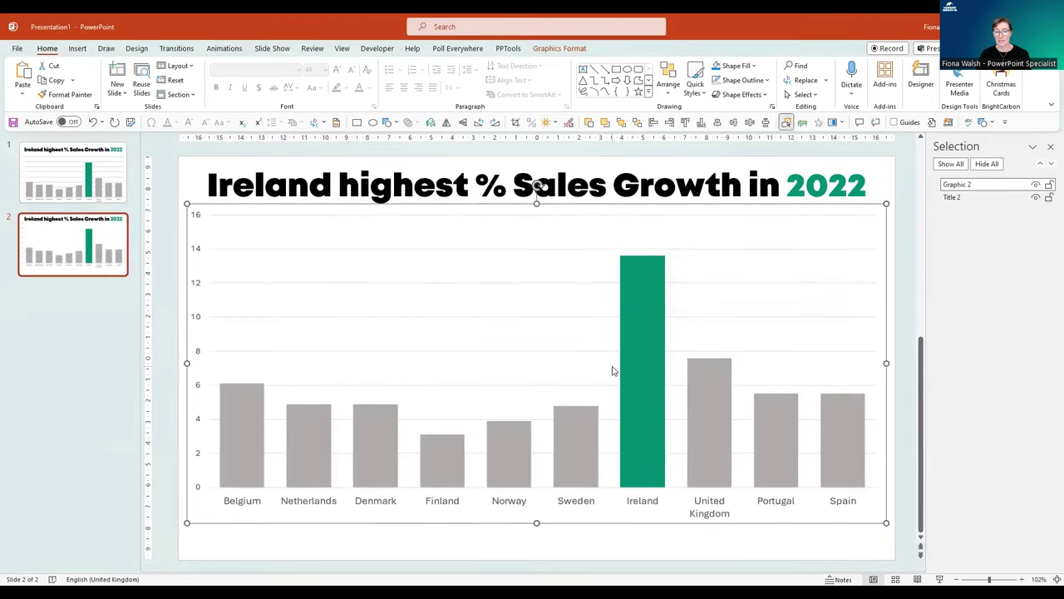
Ungroup the SVG chart twice, converting it into separate text boxes and freeform bars.
key(Down)
key(Down)
key(Down)
key(Down)
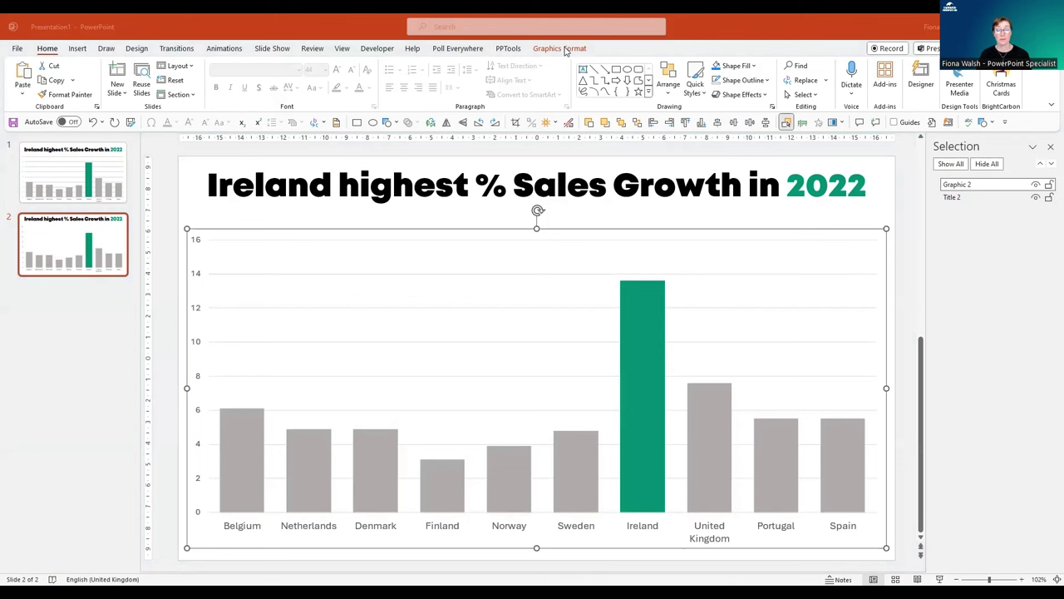
click(669, 87)
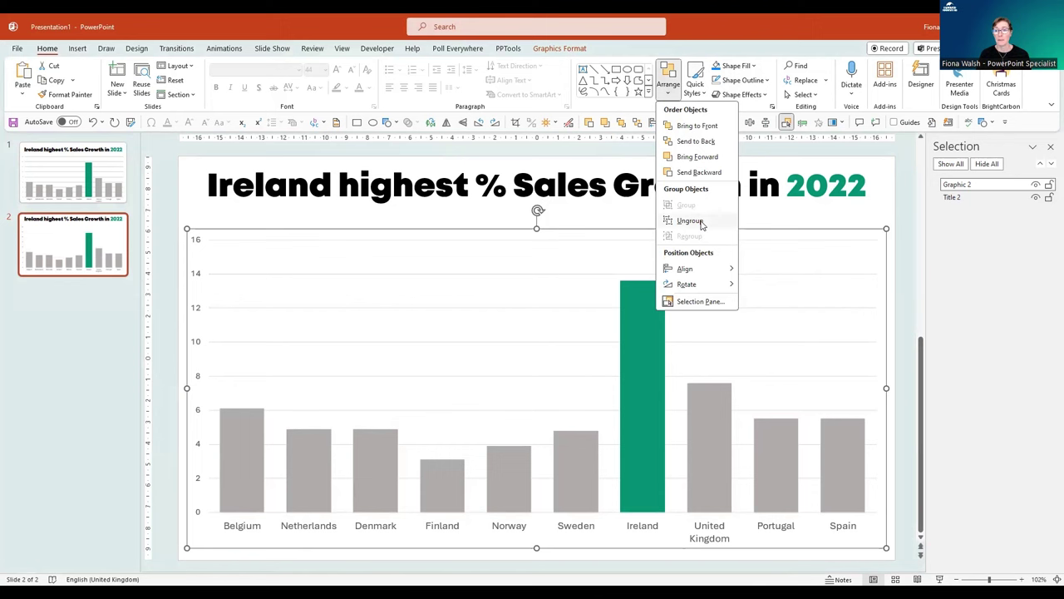
click(690, 220)
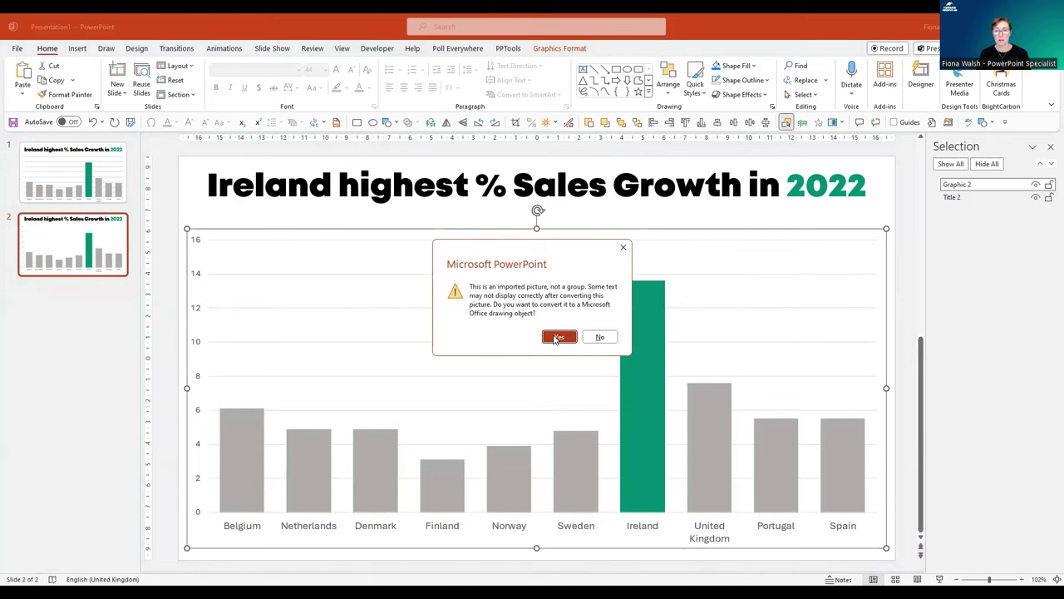
click(559, 337)
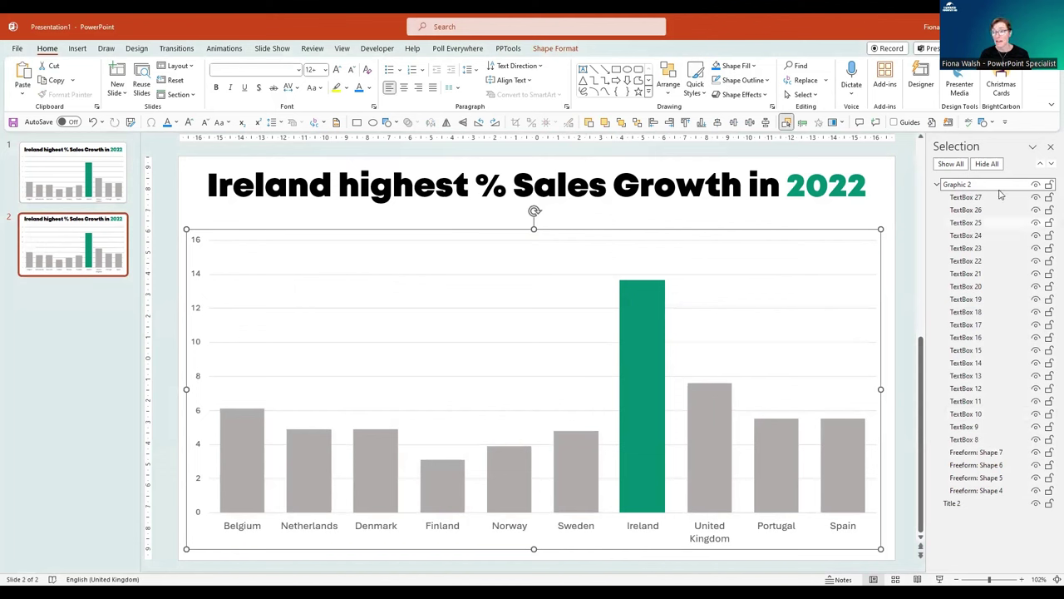
click(670, 90)
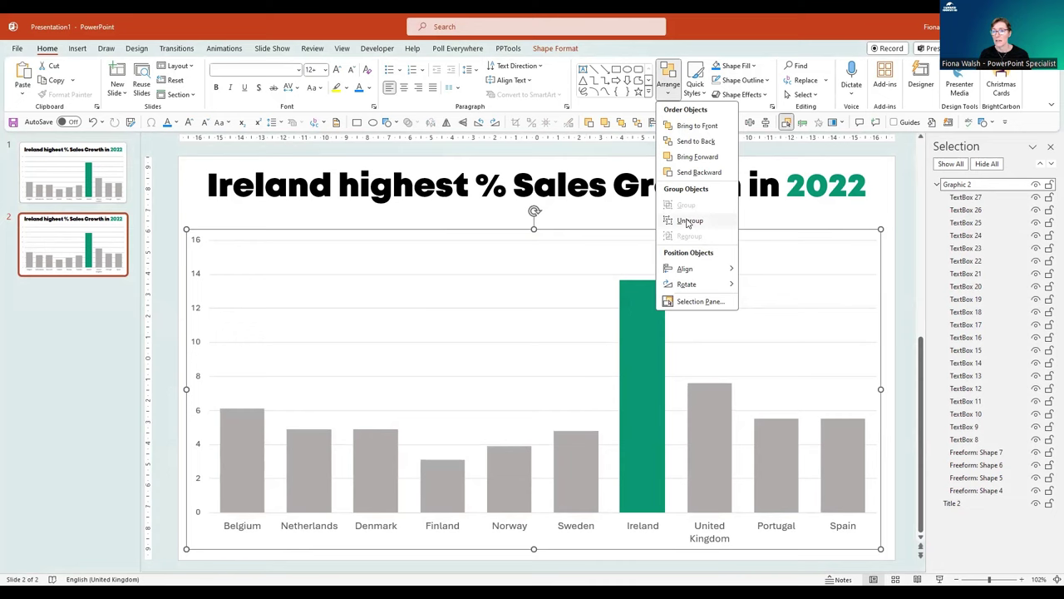
click(688, 222)
click(706, 233)
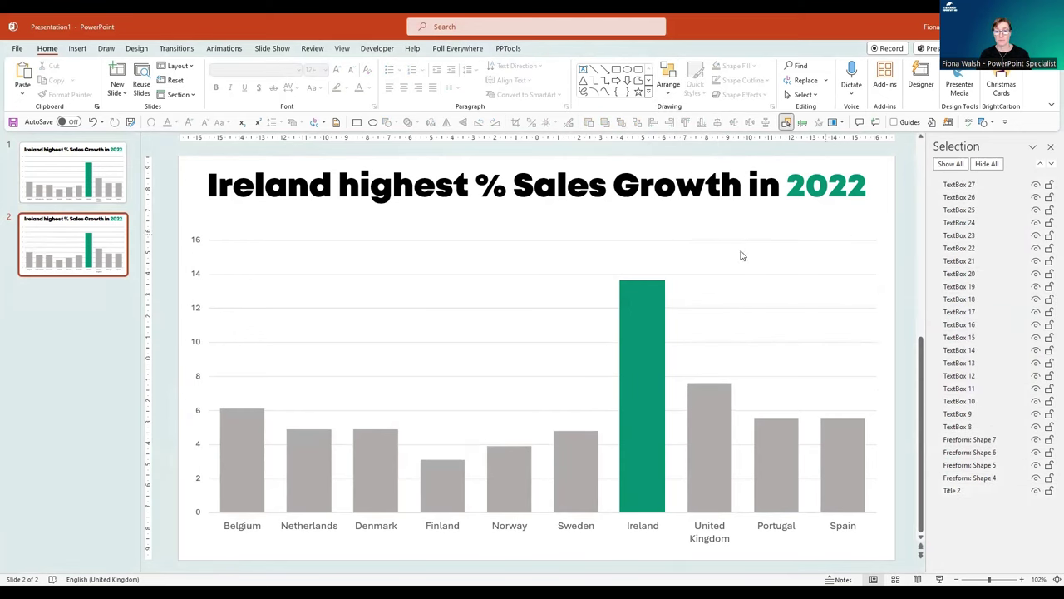
Select the green Ireland bar and the grey-bars freeform to confirm they are separate shapes.
click(660, 304)
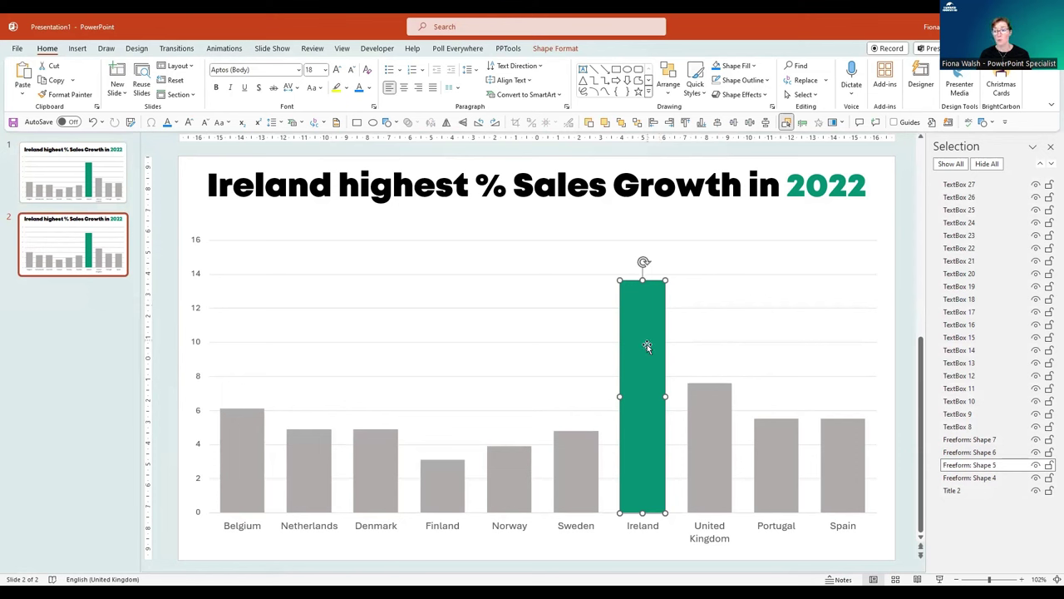
click(571, 453)
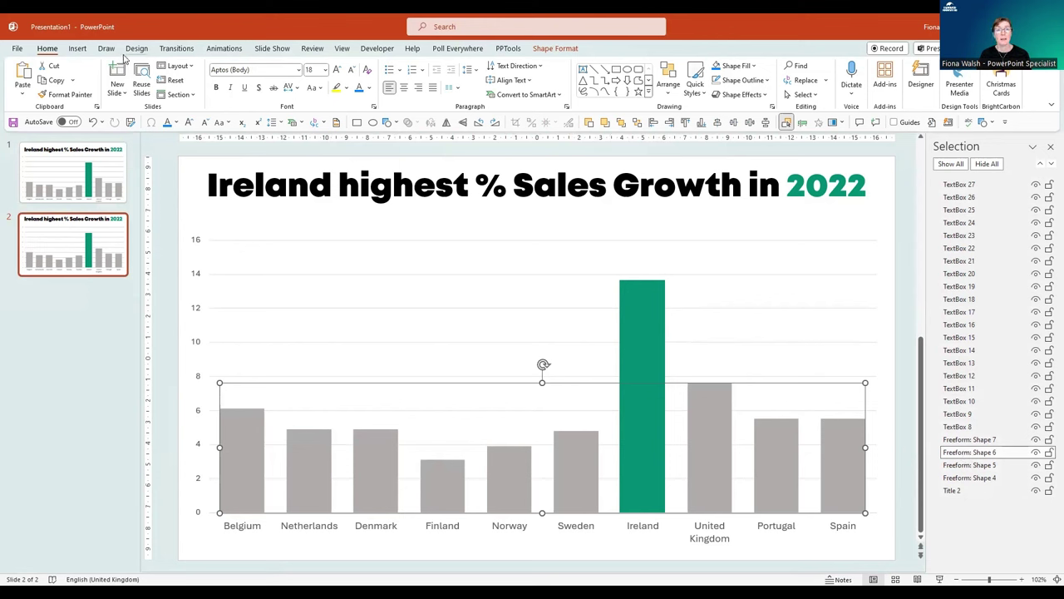
click(80, 50)
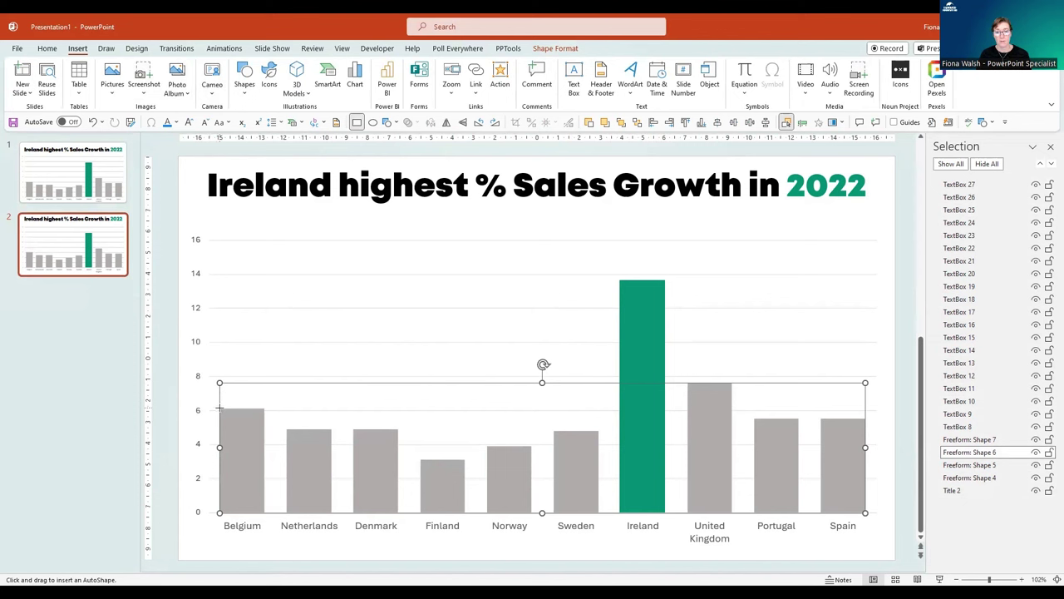
Draw a light-grey rectangle sized to fit over Belgium's bar.
mouse_move(218, 409)
mouse_down()
mouse_move(261, 424)
mouse_move(263, 511)
mouse_up()
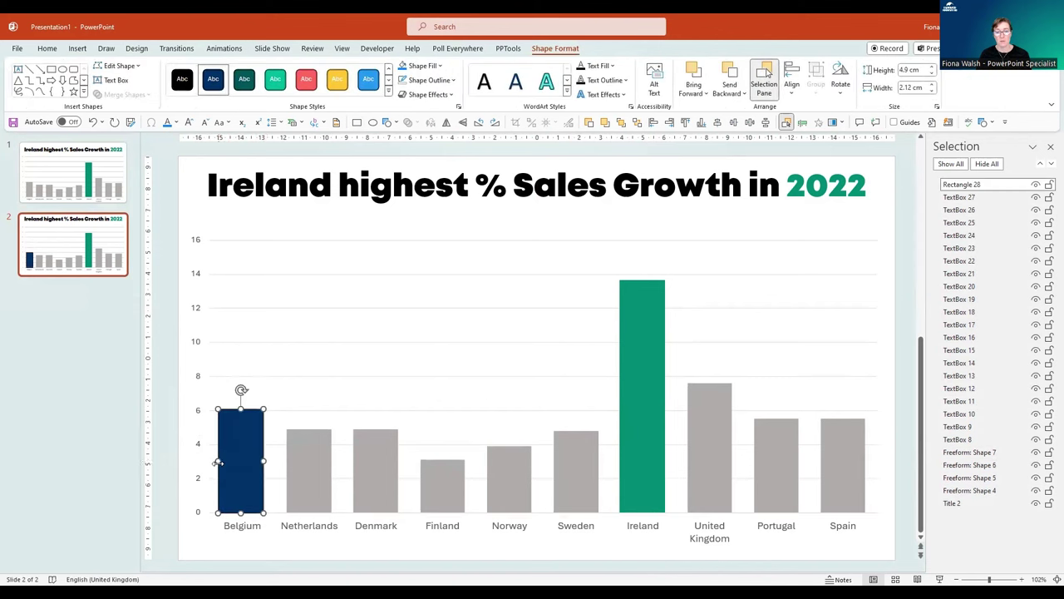
drag(218, 463, 220, 462)
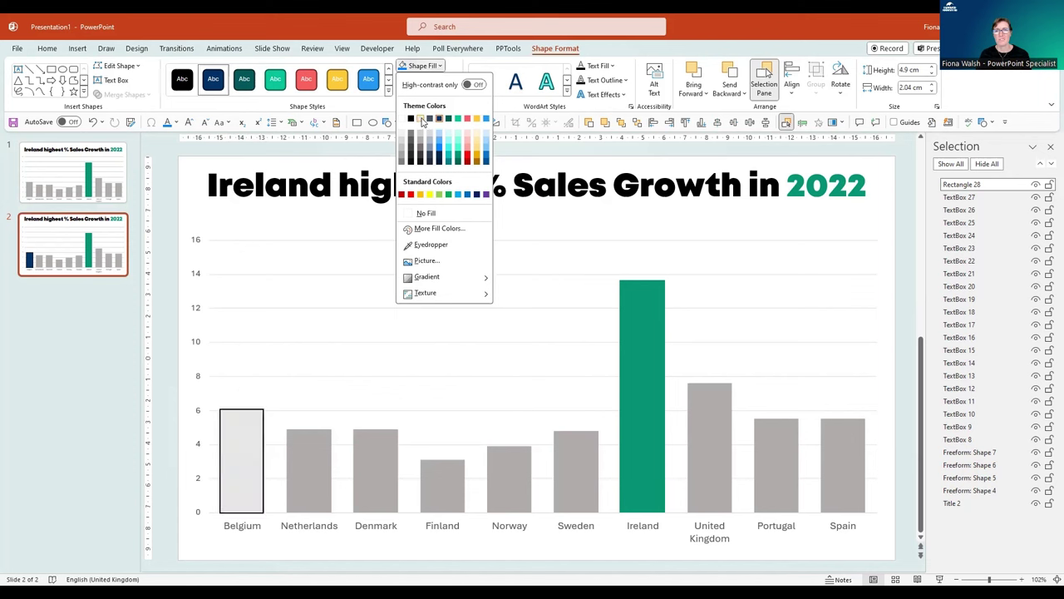
click(423, 122)
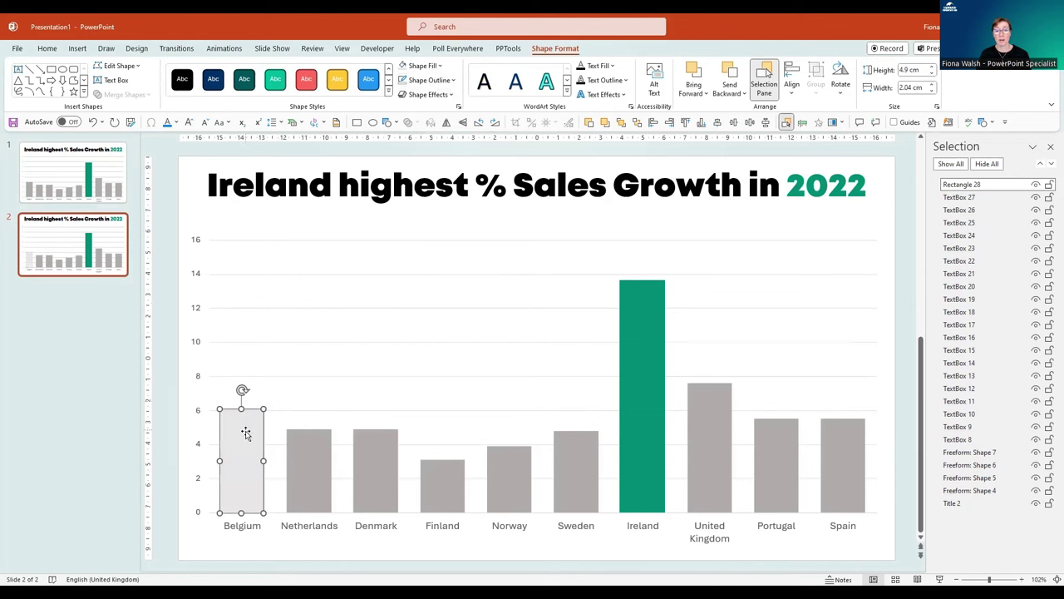
Duplicate the overlay onto the other grey bars, resizing each copy to match its bar.
key(ctrl+d)
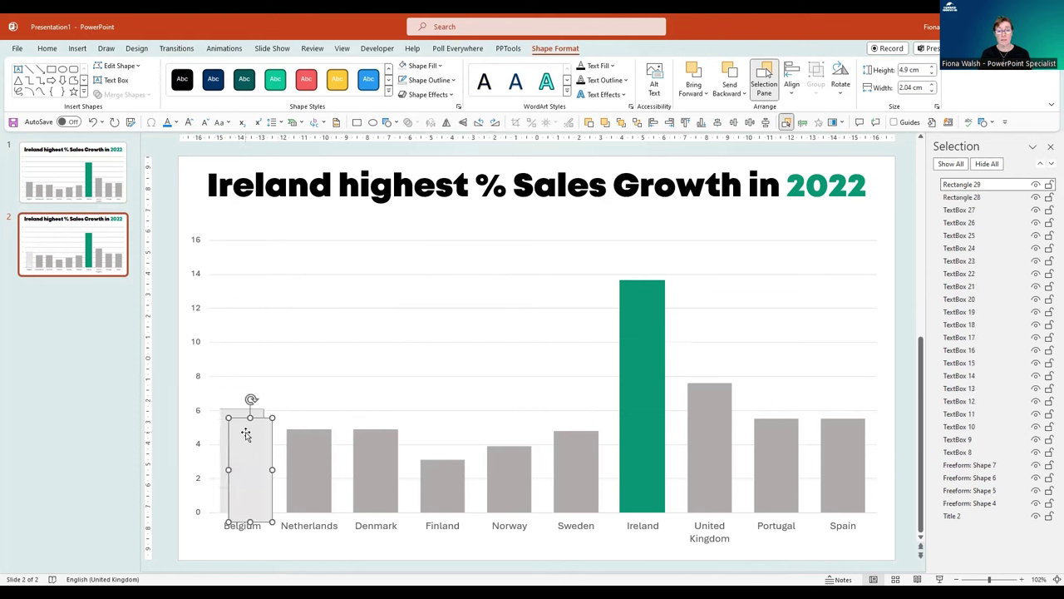
drag(245, 433, 506, 511)
click(253, 426)
click(305, 453)
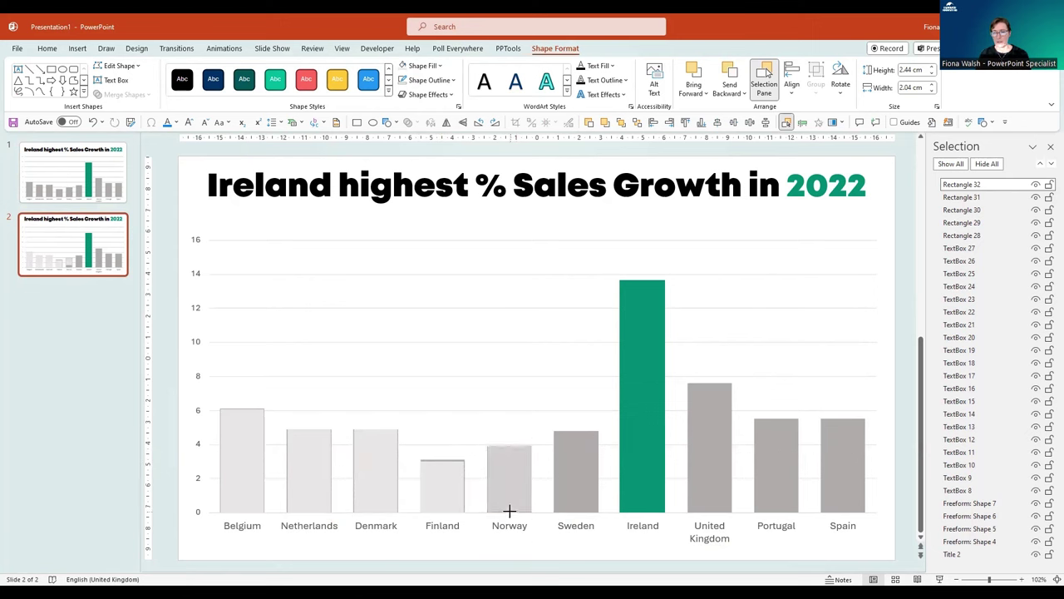
drag(499, 463, 567, 447)
drag(576, 496, 575, 508)
drag(581, 453, 836, 422)
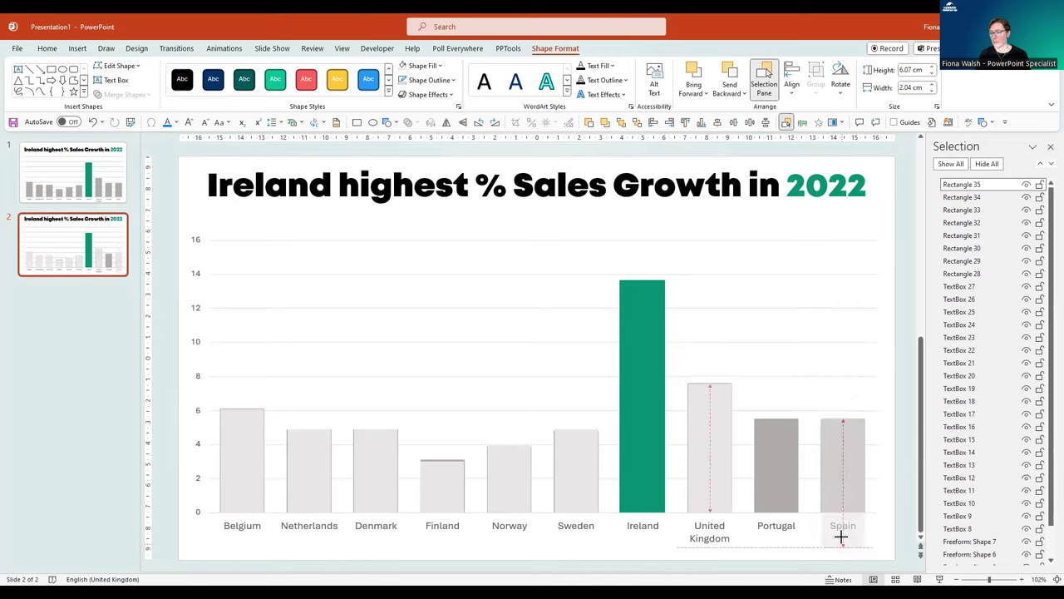
drag(840, 537, 844, 515)
click(441, 474)
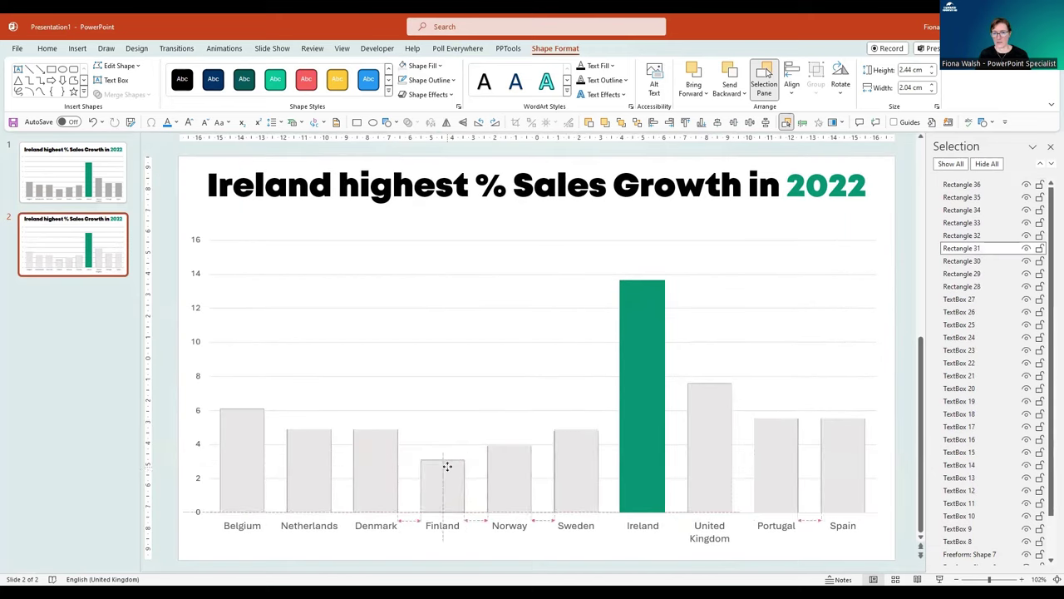
scroll(998, 499, down, 2)
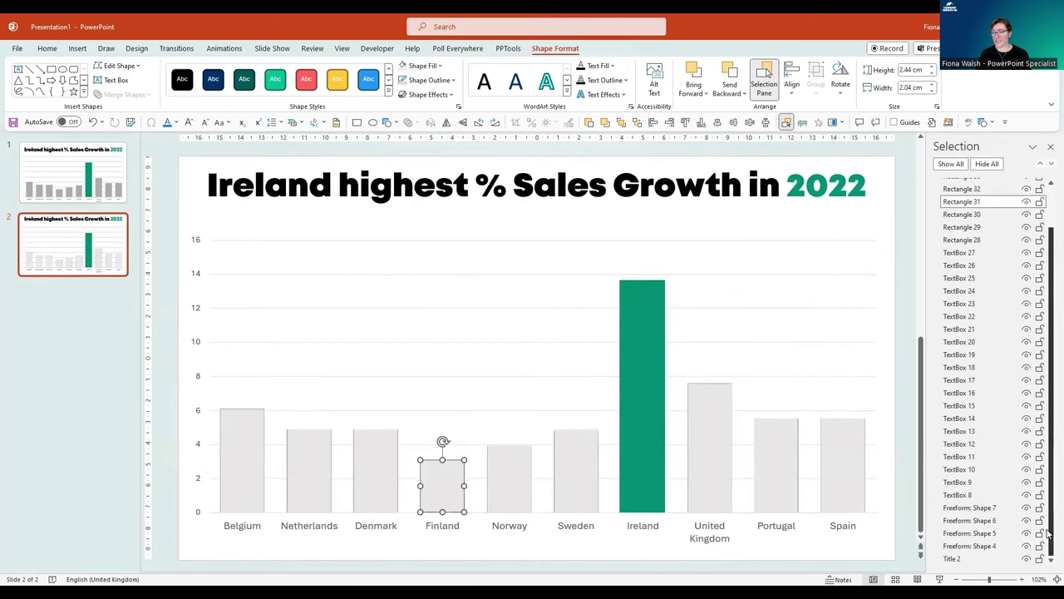
Delete the original grey-bars freeform (Freeform: Shape 6) using the Selection pane.
click(985, 534)
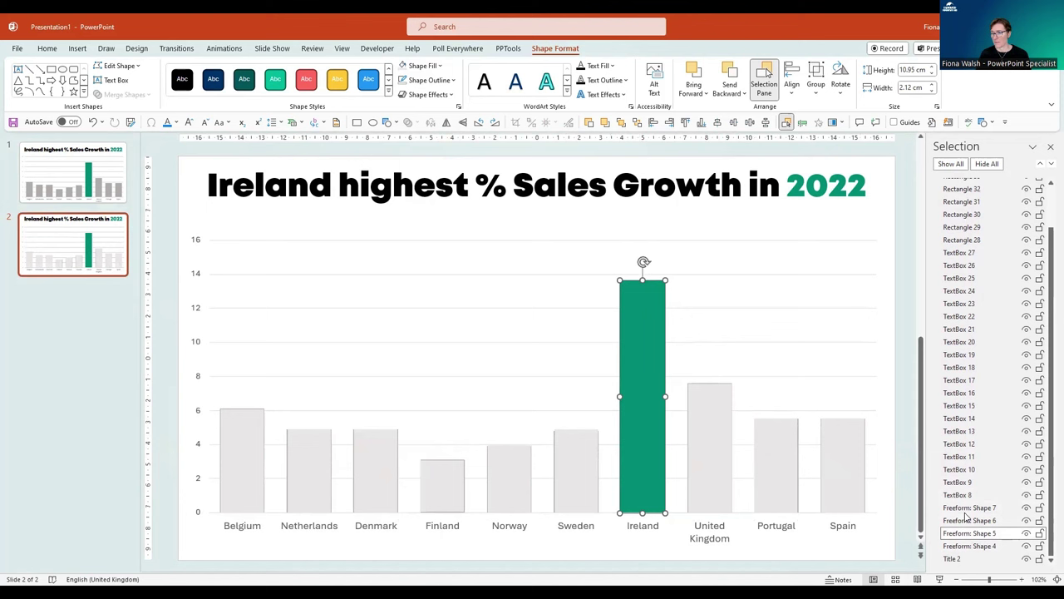
click(968, 520)
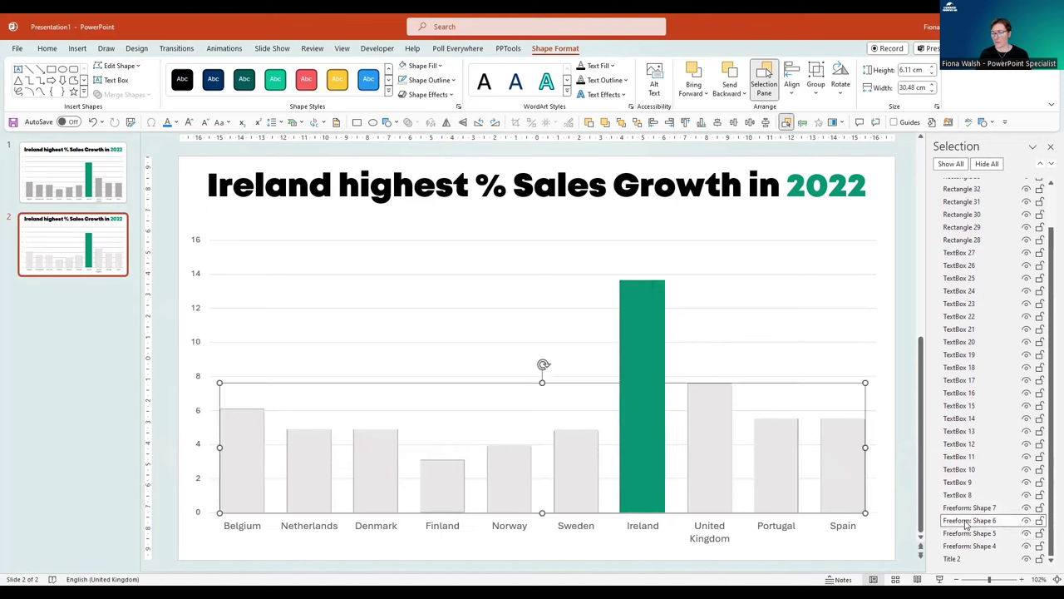
key(Delete)
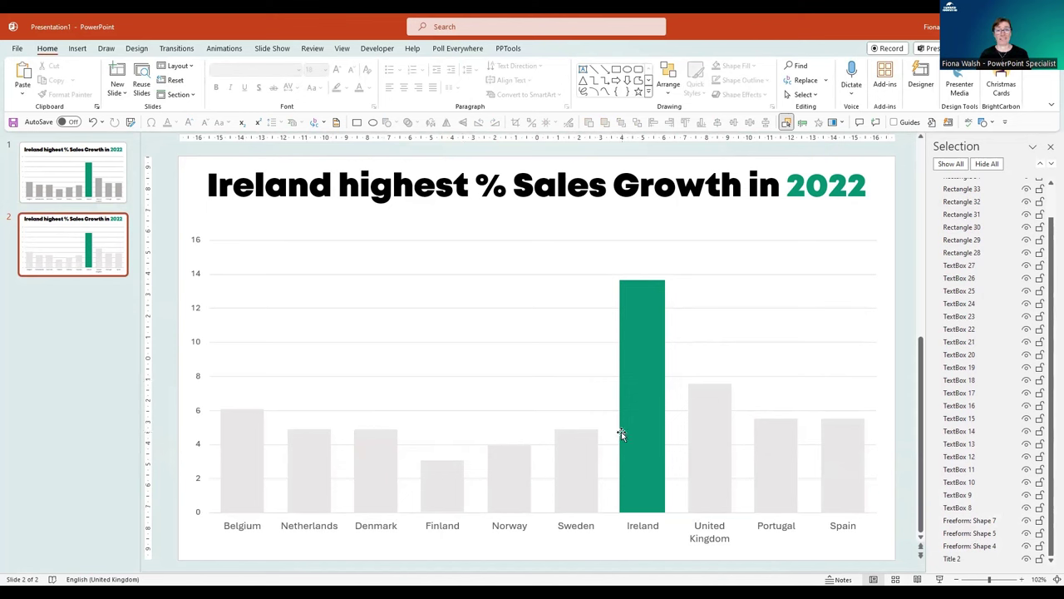
click(84, 227)
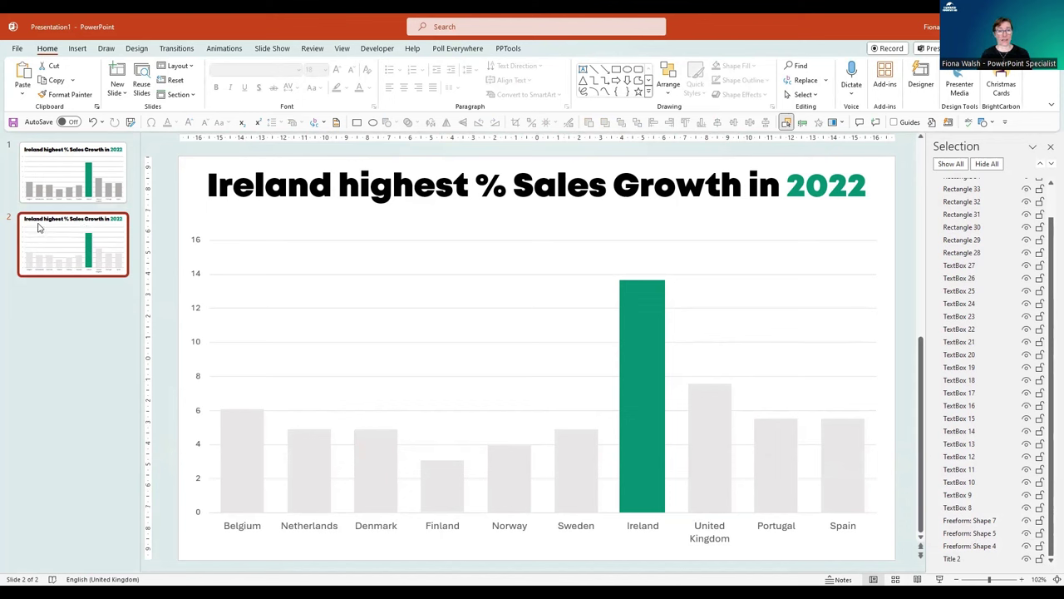
Duplicate slide 2 as slide 3; resize Belgium ~9, Netherlands ~6.5, Denmark ~3.5, Finland ~2.5.
click(50, 238)
key(ctrl+d)
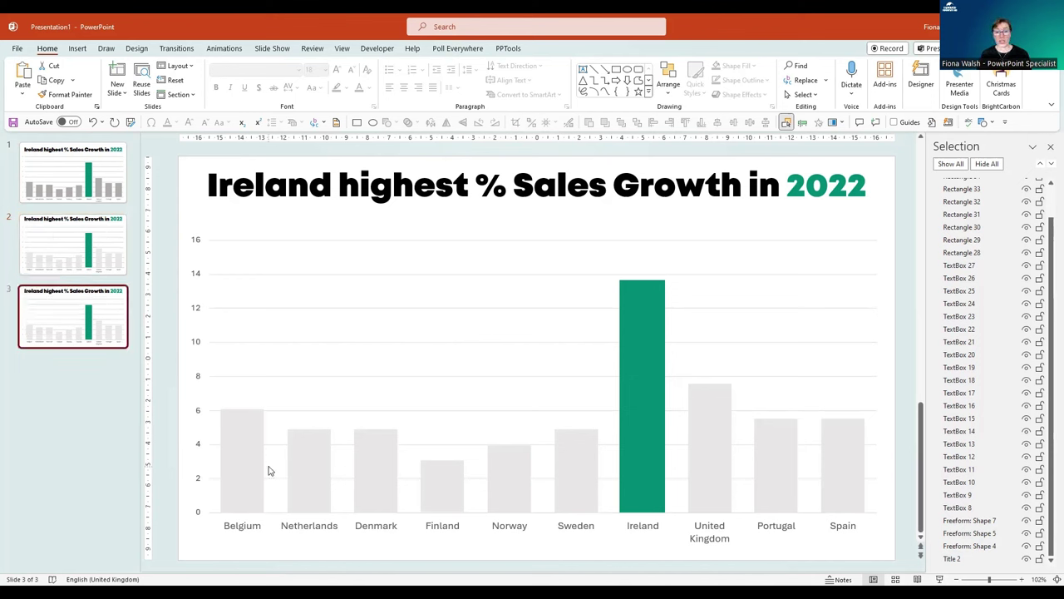
click(243, 416)
drag(242, 409, 242, 358)
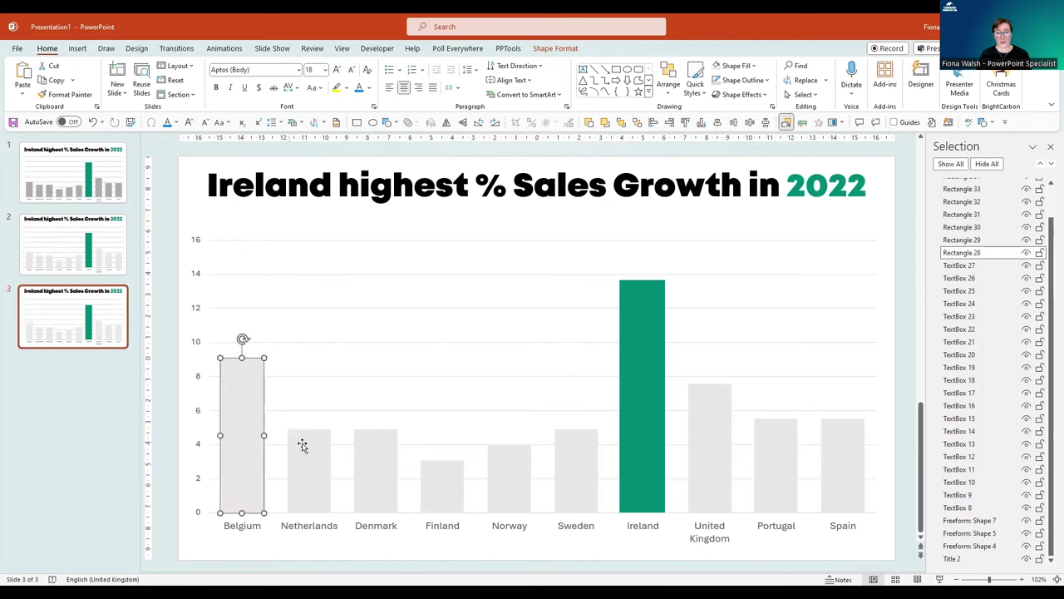
click(304, 439)
drag(307, 429, 311, 404)
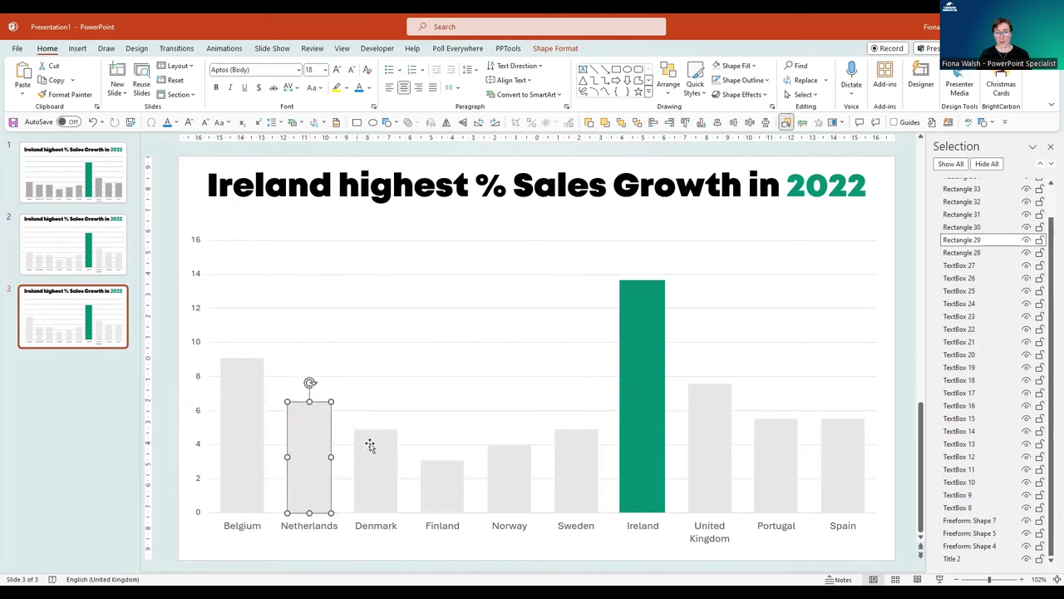
click(376, 435)
drag(375, 429, 378, 453)
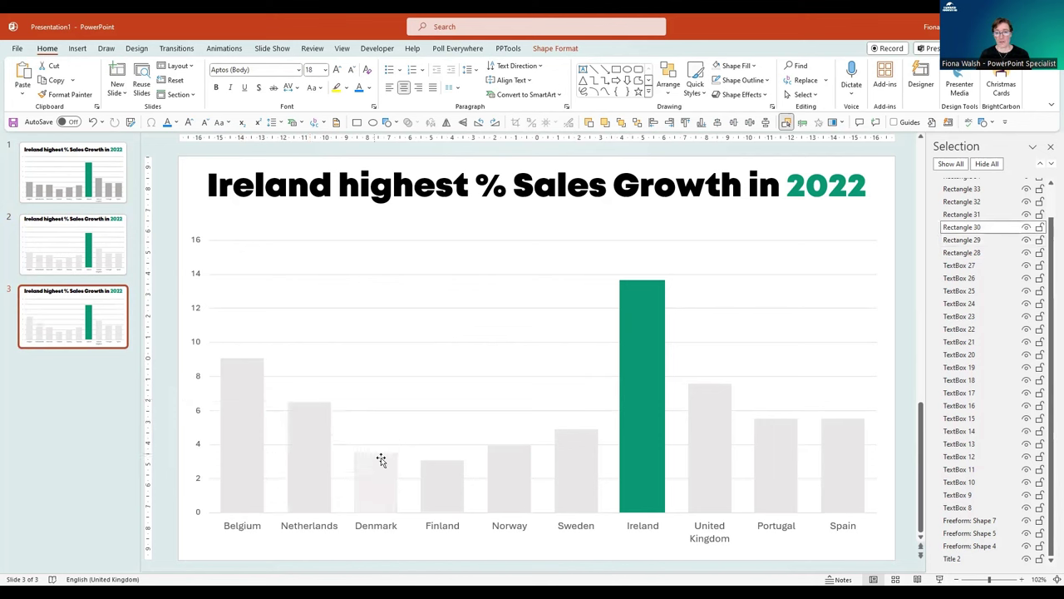
click(446, 468)
drag(442, 460, 442, 470)
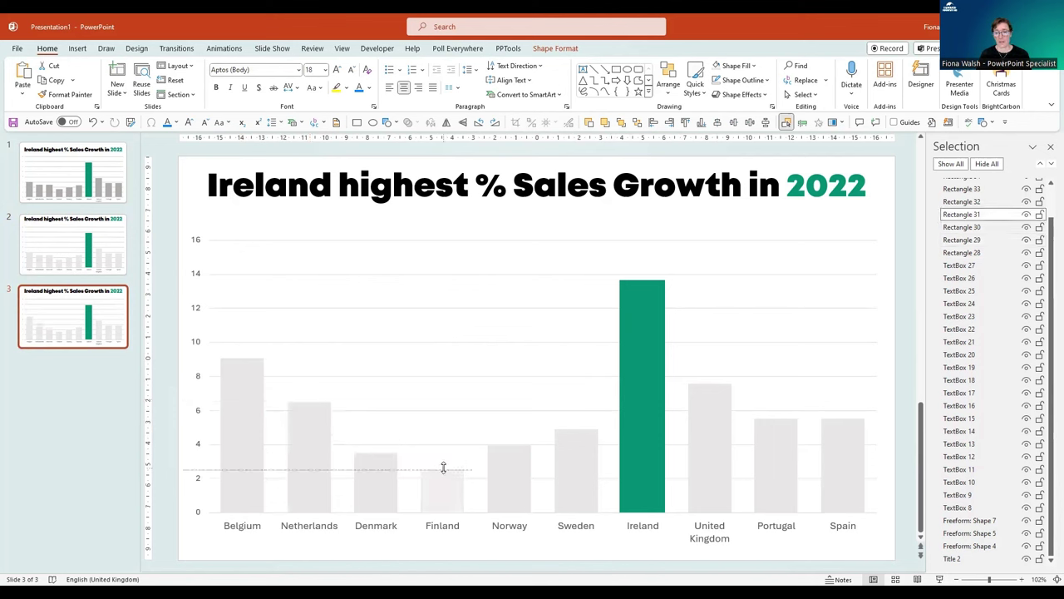
Resize Norway ~5, Sweden ~3.4, Ireland ~10.5, UK ~9.5, Portugal ~7.1, Spain ~7.5.
click(508, 454)
drag(509, 444, 507, 430)
click(578, 438)
drag(576, 429, 573, 455)
click(652, 293)
drag(642, 281, 643, 334)
click(710, 392)
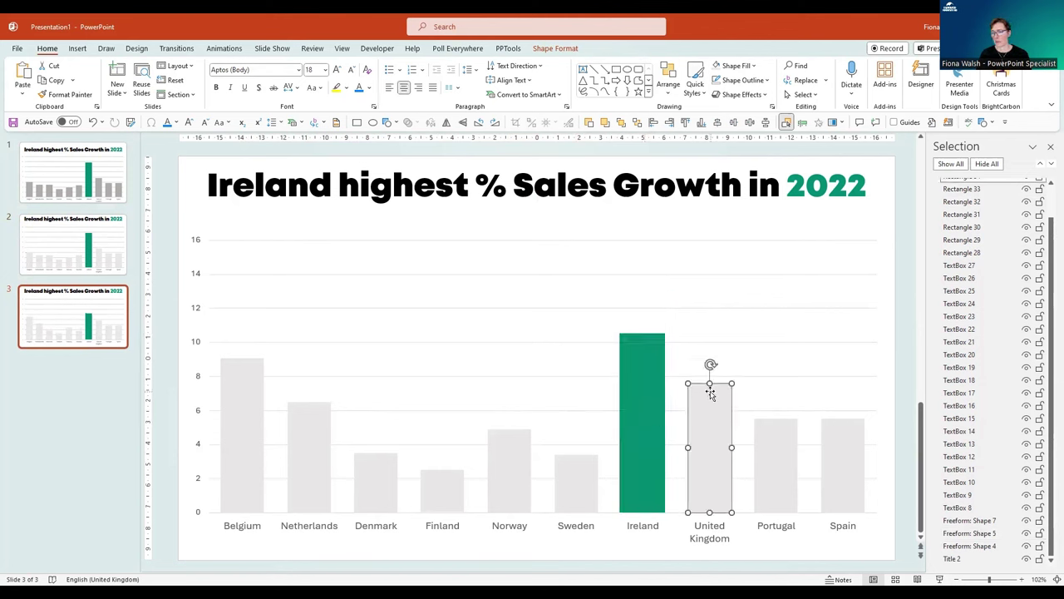
drag(709, 382, 706, 351)
click(772, 427)
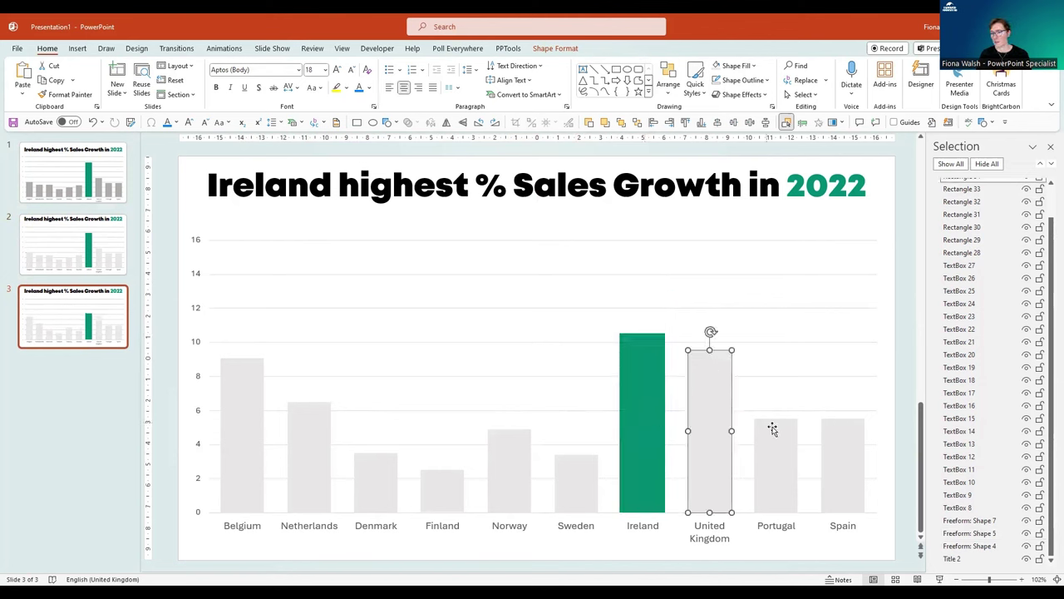
drag(775, 418, 770, 392)
click(844, 425)
drag(842, 416, 838, 383)
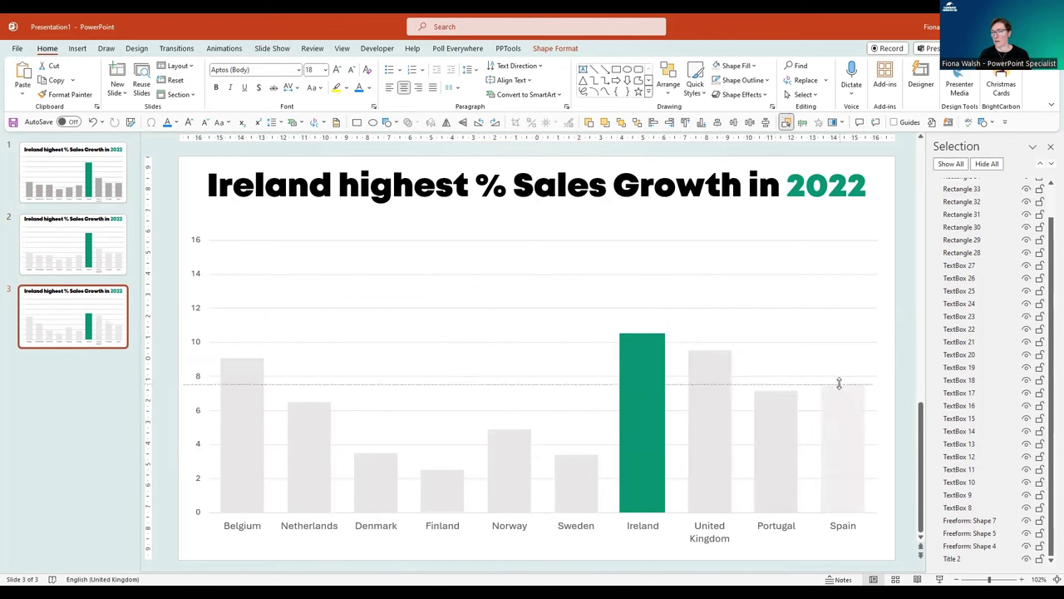
click(637, 370)
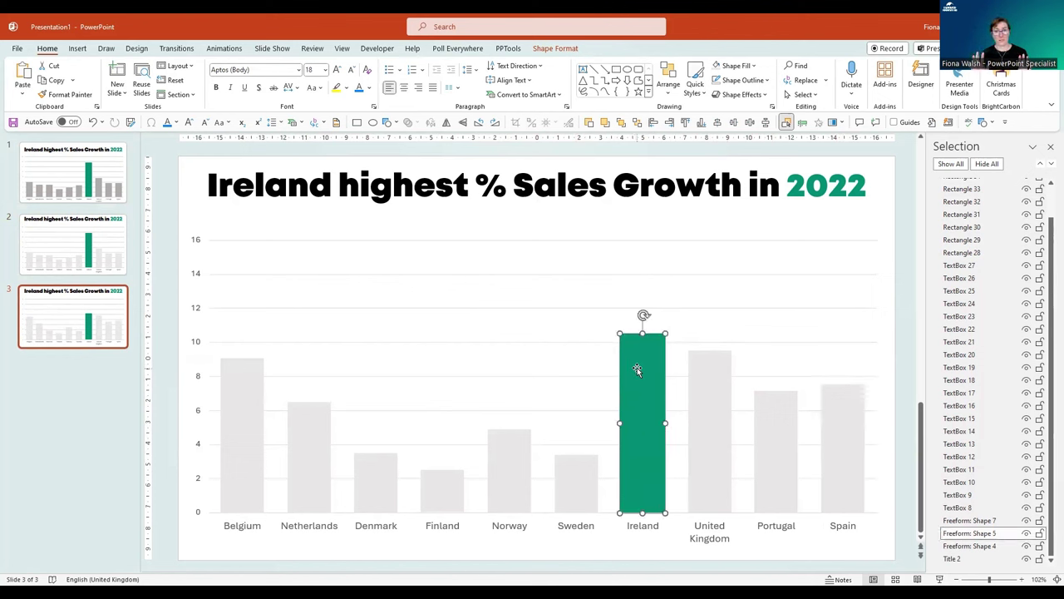
Fill the Ireland bar blue.
click(570, 49)
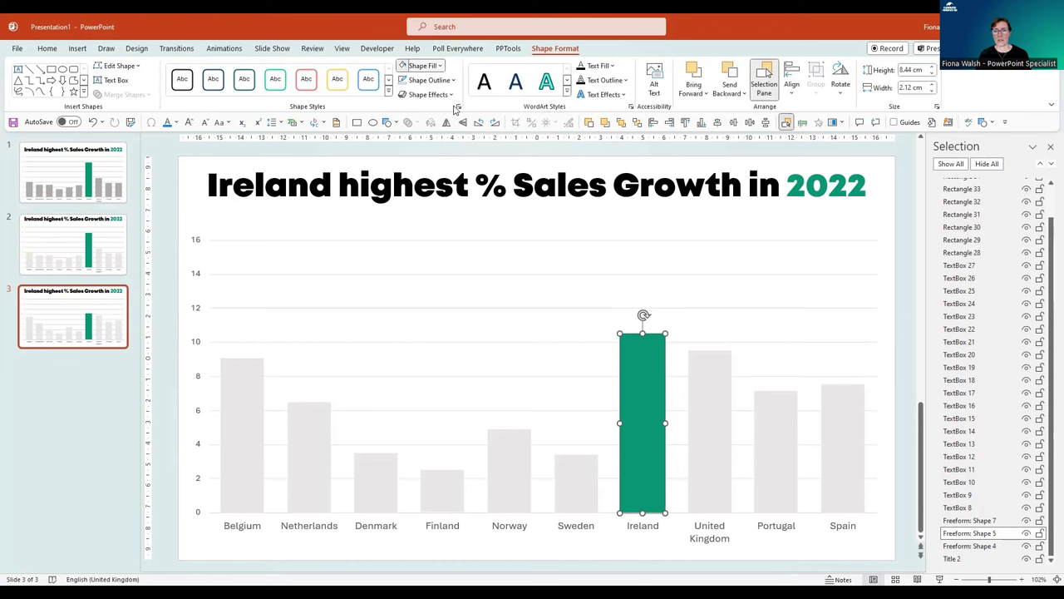
click(439, 65)
click(439, 152)
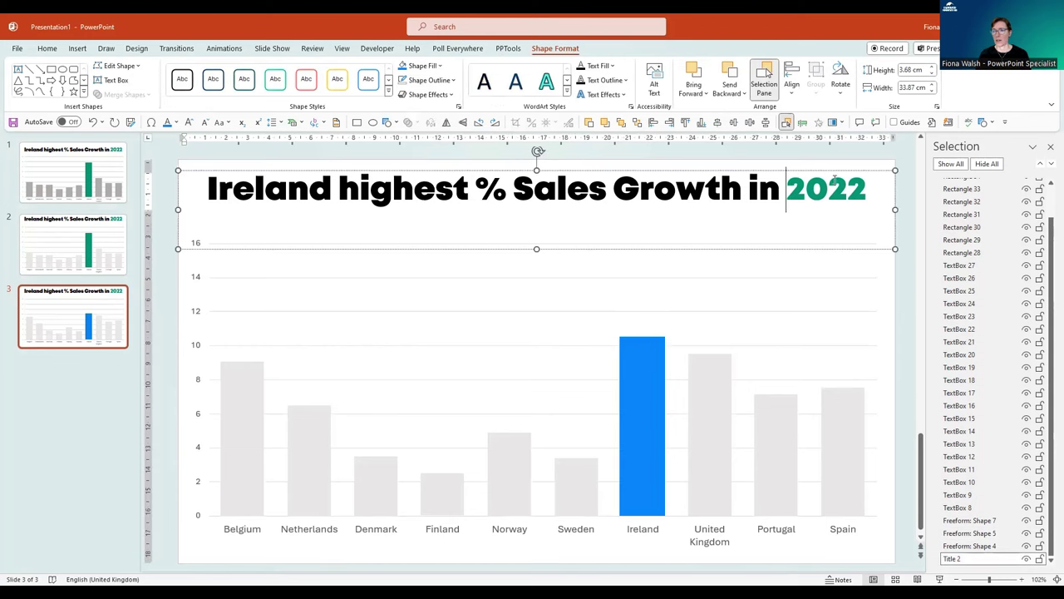
Colour the title's year blue and change it from 2022 to 2023.
drag(786, 188, 867, 187)
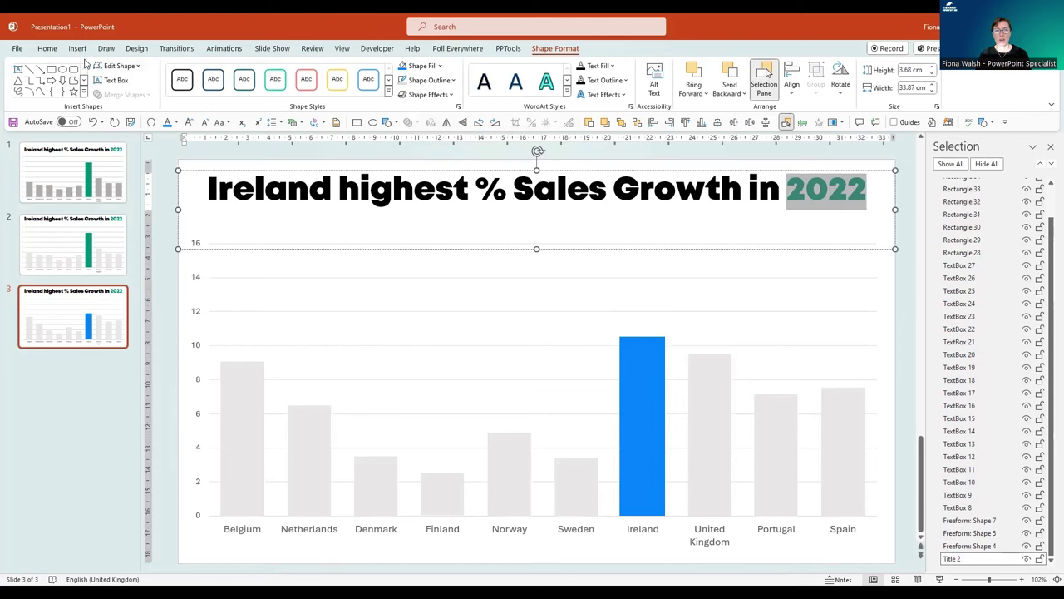
click(51, 48)
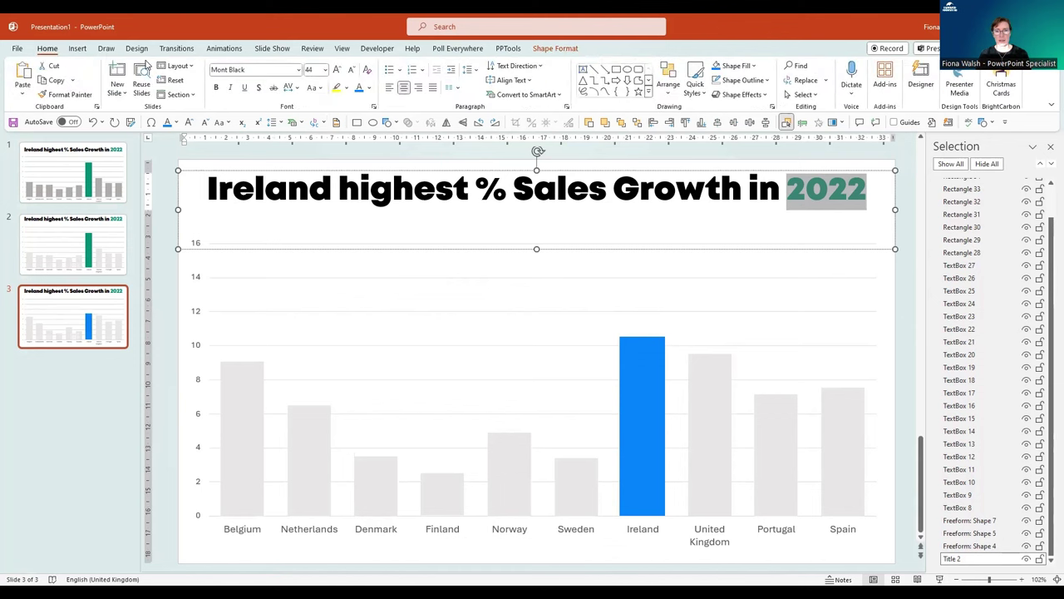
click(360, 87)
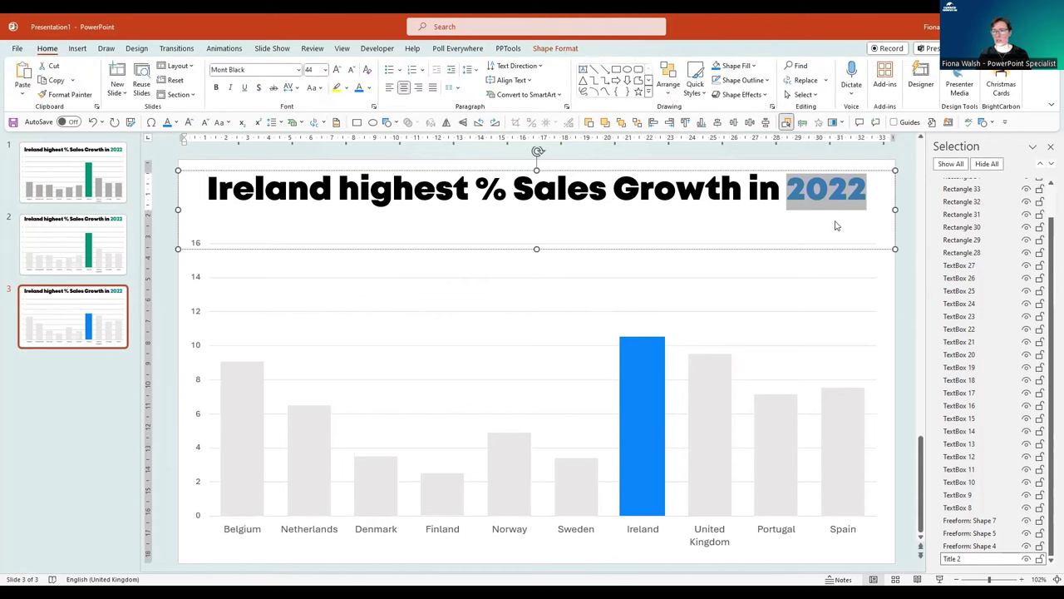
click(866, 190)
key(BackSpace)
text(3)
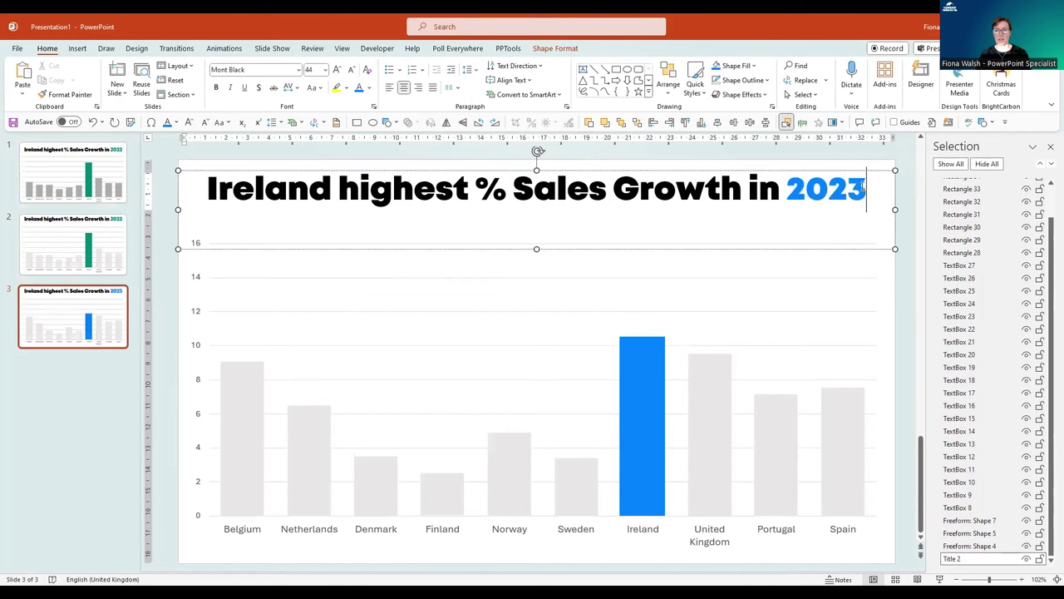